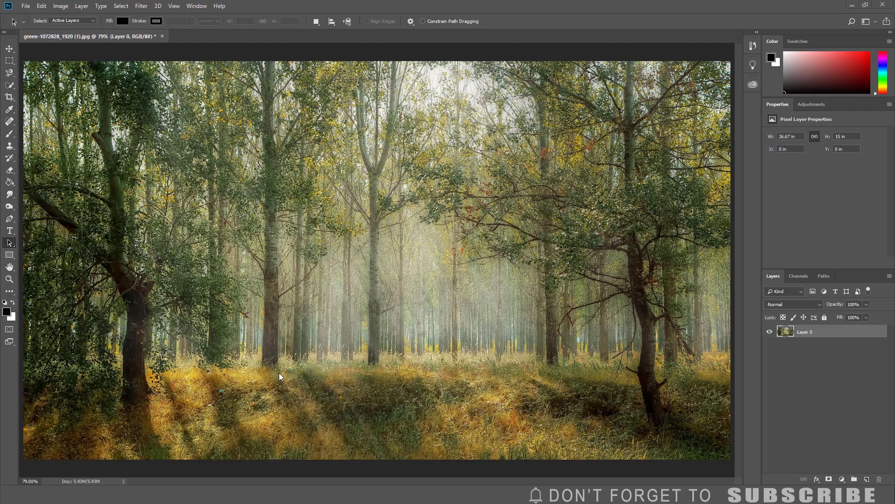
Set the foreground colour to red, hex e4473d.
click(7, 311)
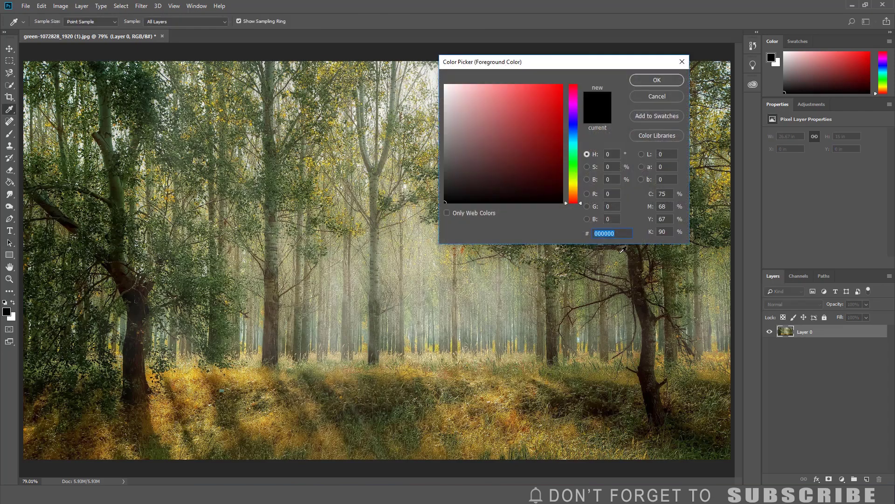
key(BackSpace)
text(e44)
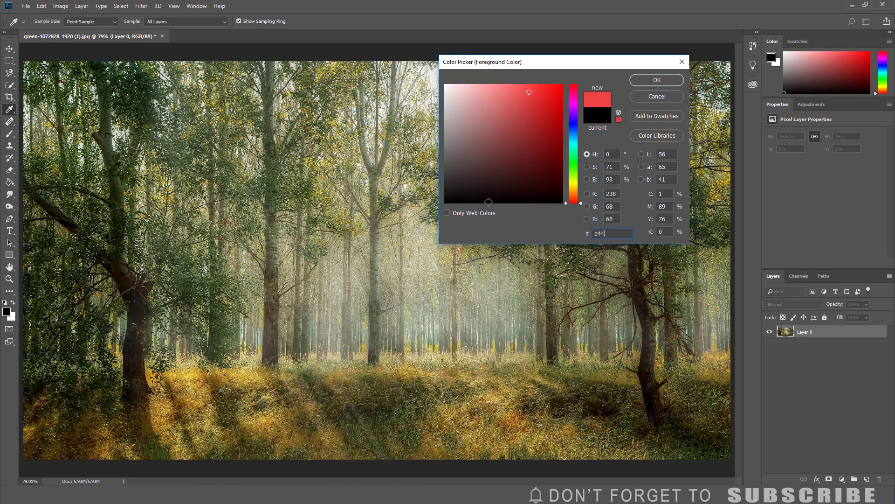
text(4)
key(BackSpace)
text(73d)
click(656, 81)
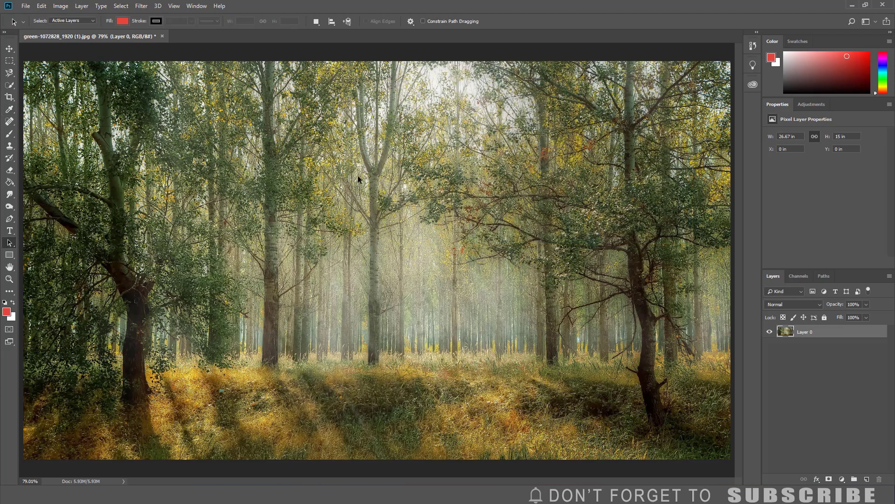
Set the background colour to yellow, hex f4e41e.
click(11, 317)
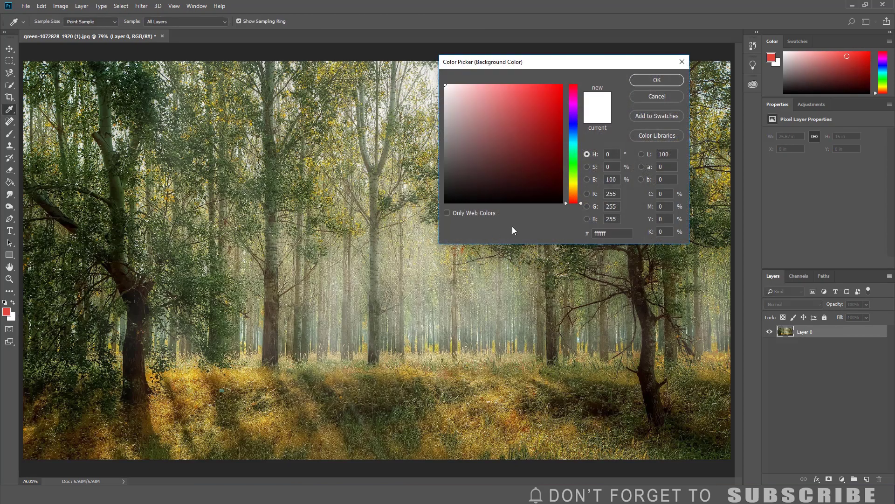
double_click(611, 233)
key(BackSpace)
text(f4)
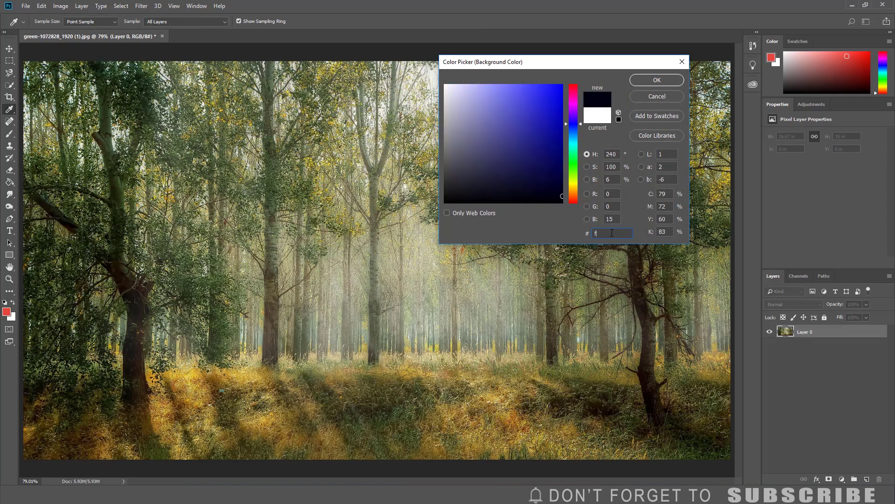
text(e)
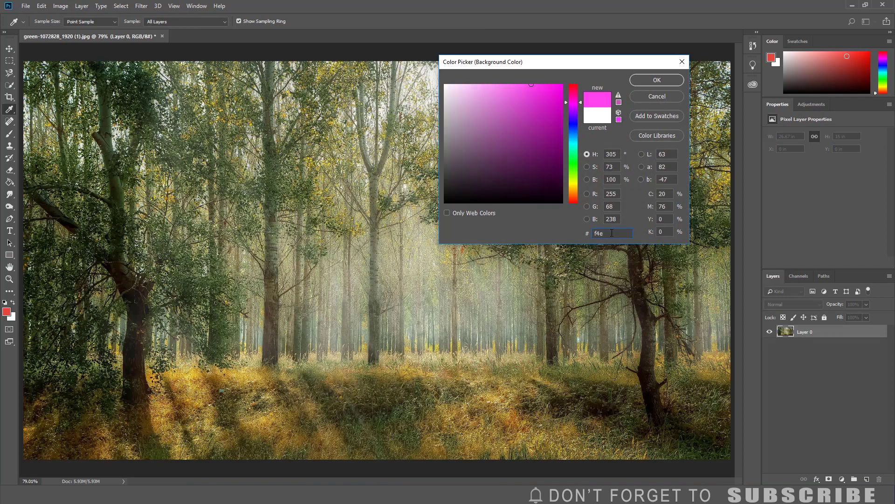
text(41)
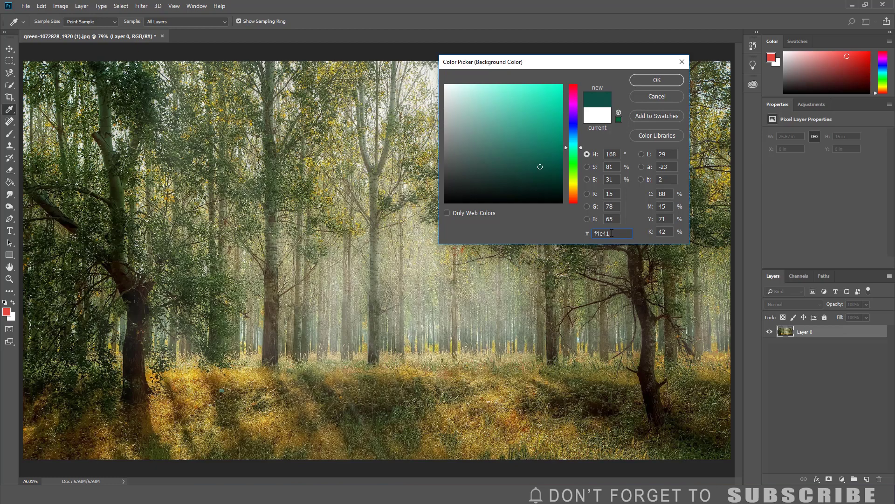
text(e)
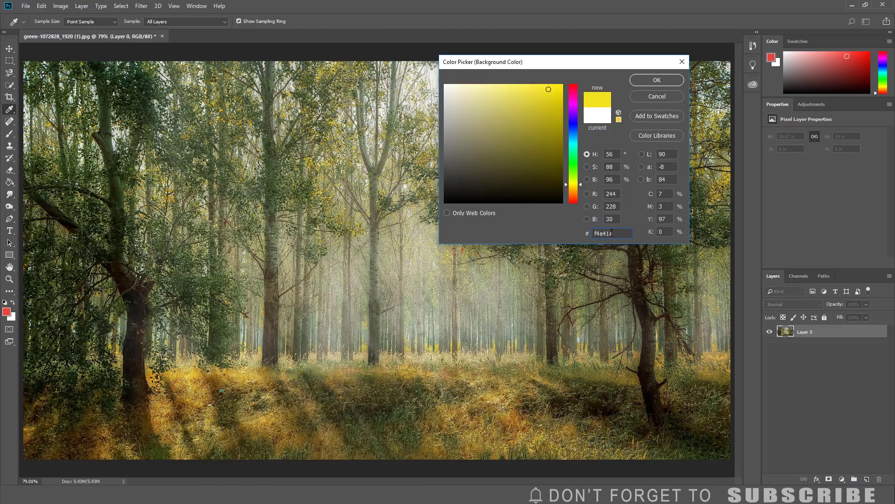
click(661, 83)
key(a)
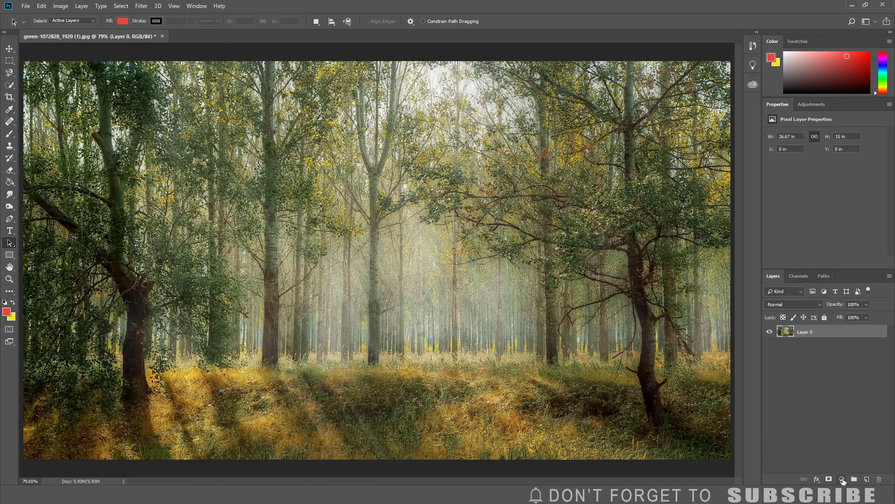
Add a red-to-yellow Gradient Map adjustment layer over the forest photo.
click(842, 479)
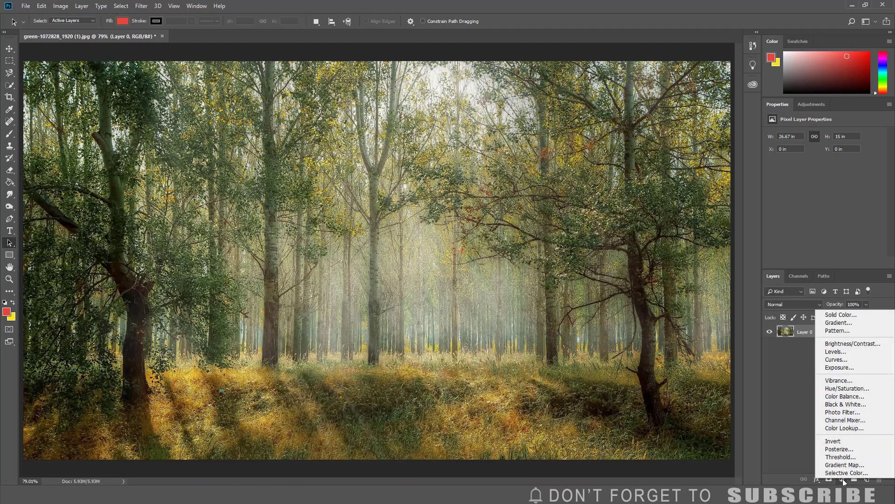
click(845, 465)
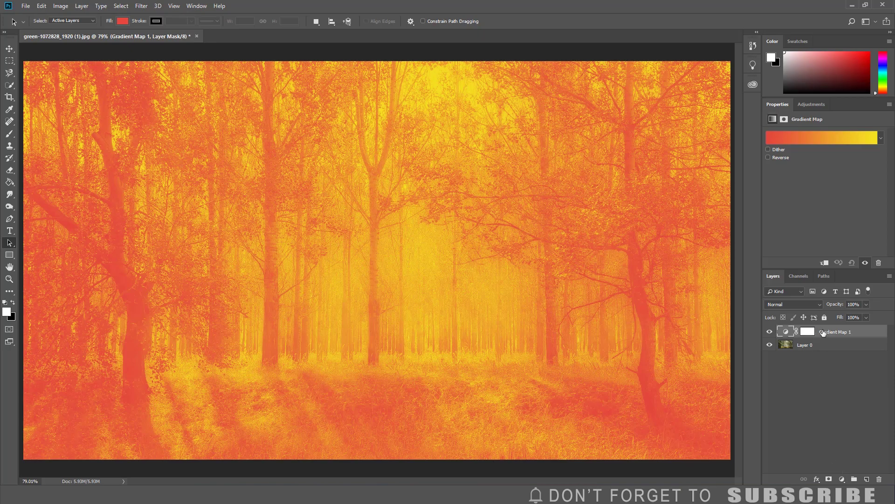
key(ctrl+2)
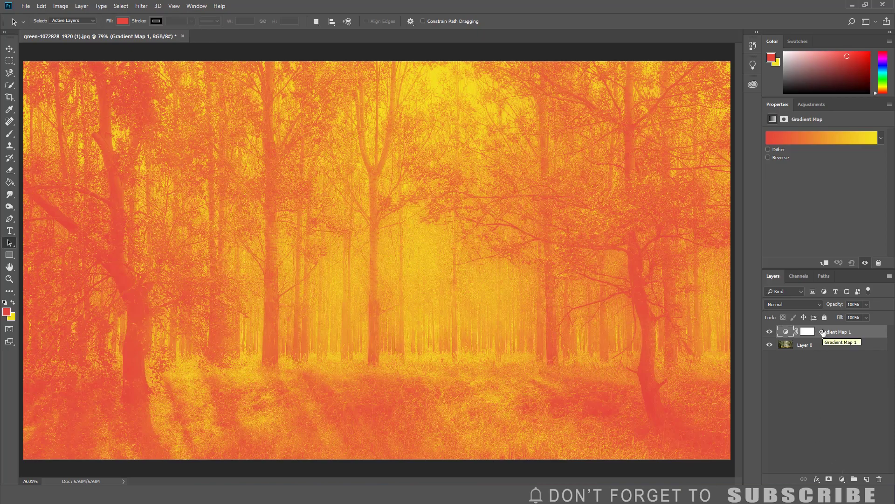
Set the gradient map layer to Overlay blend mode at 67% opacity.
click(815, 306)
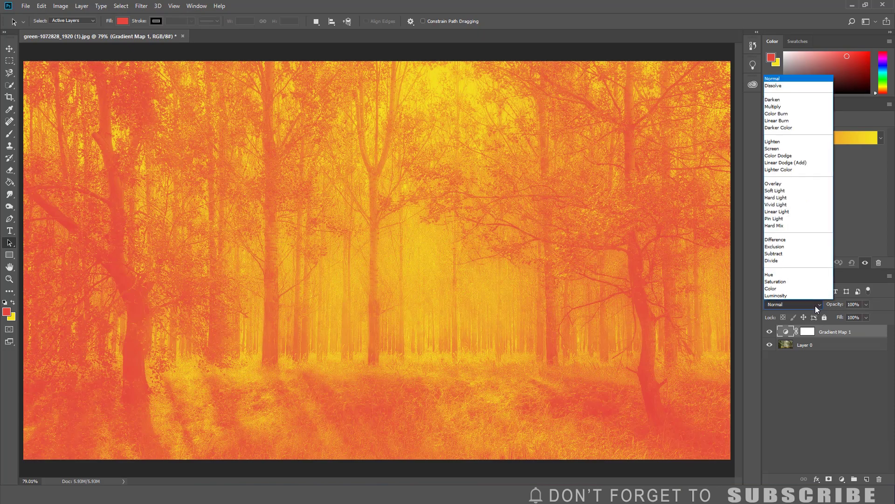
click(779, 184)
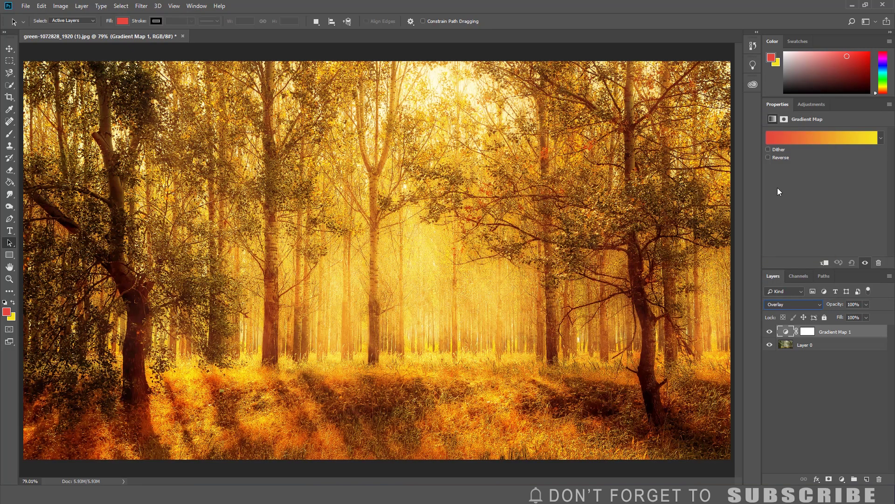
click(865, 305)
drag(857, 315, 853, 315)
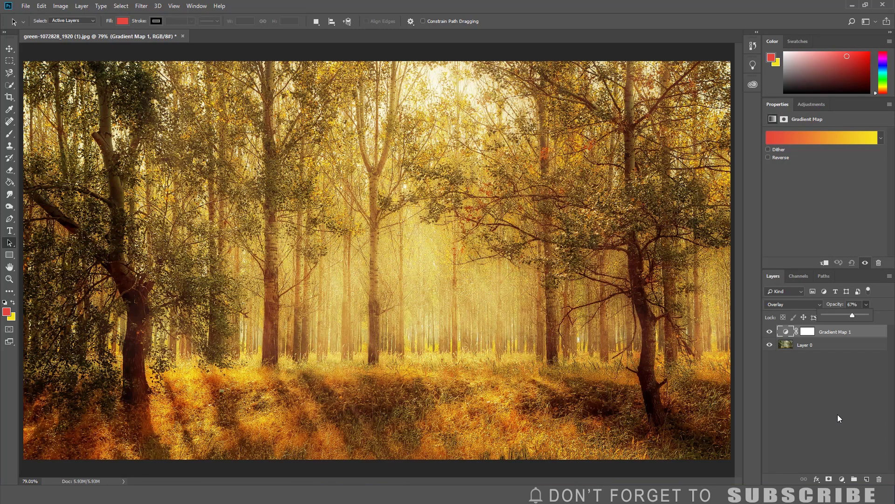
Add a Curves layer above the gradient map and lift the RGB curve to brighten midtones.
click(843, 478)
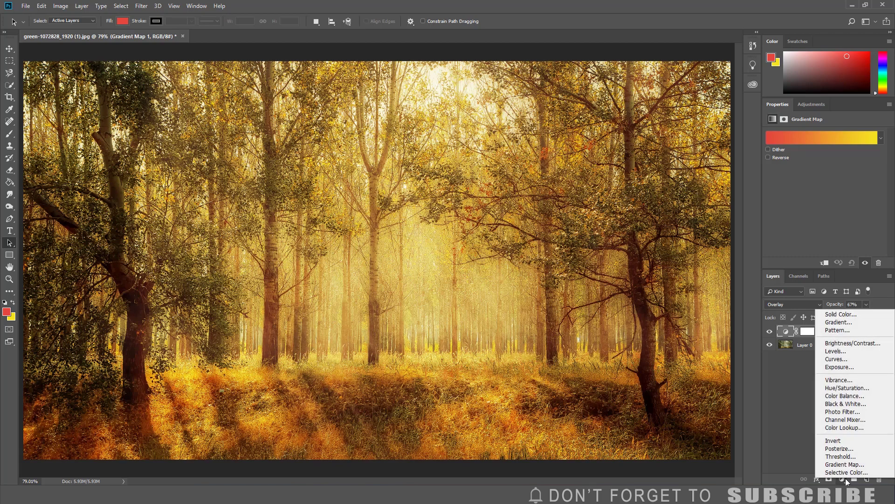
click(824, 358)
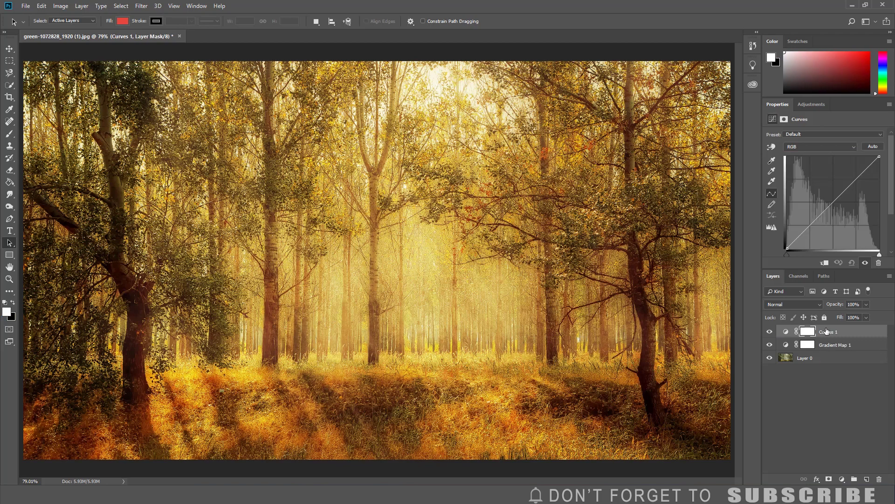
drag(859, 177, 850, 177)
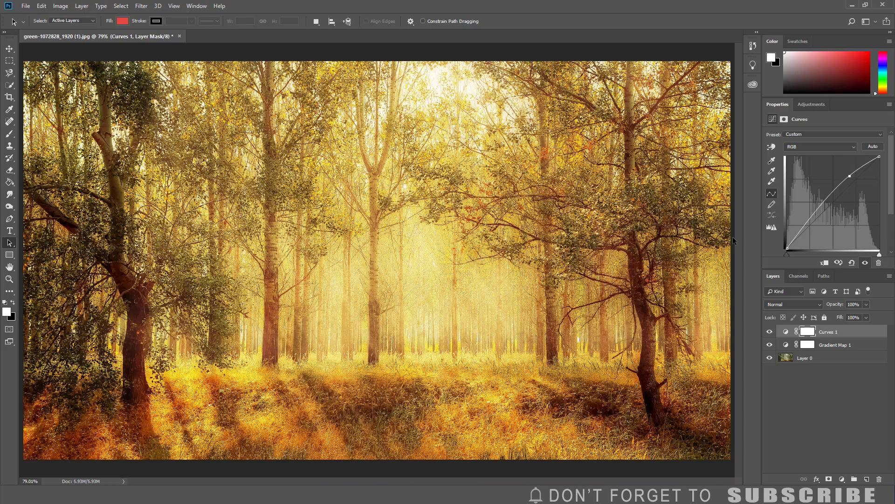
Invert the Curves 1 layer mask to black via Image > Adjustments > Invert.
click(805, 332)
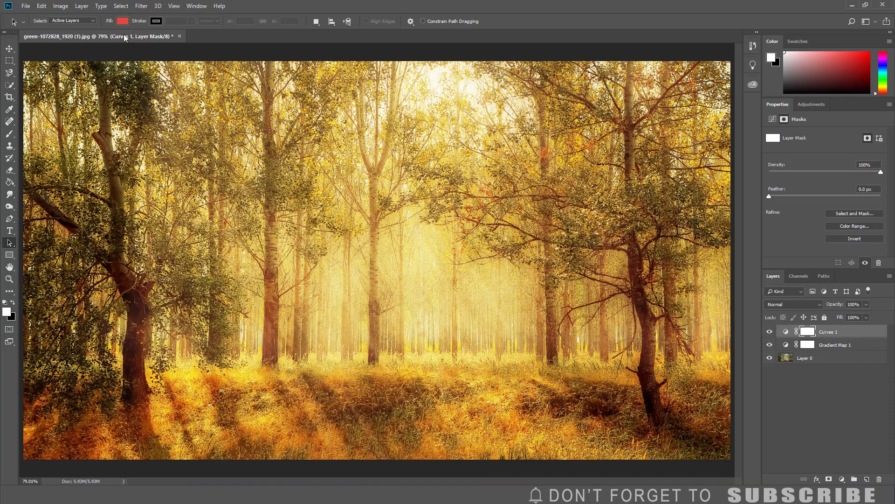
click(64, 7)
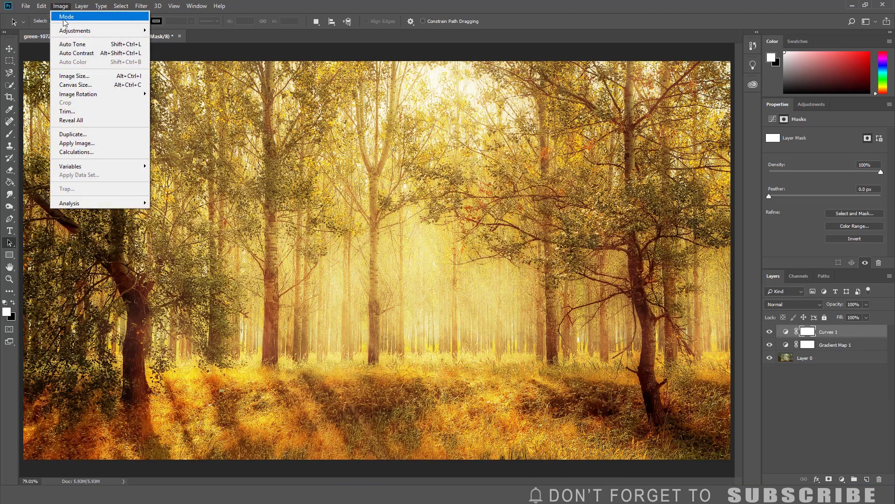
mouse_move(74, 31)
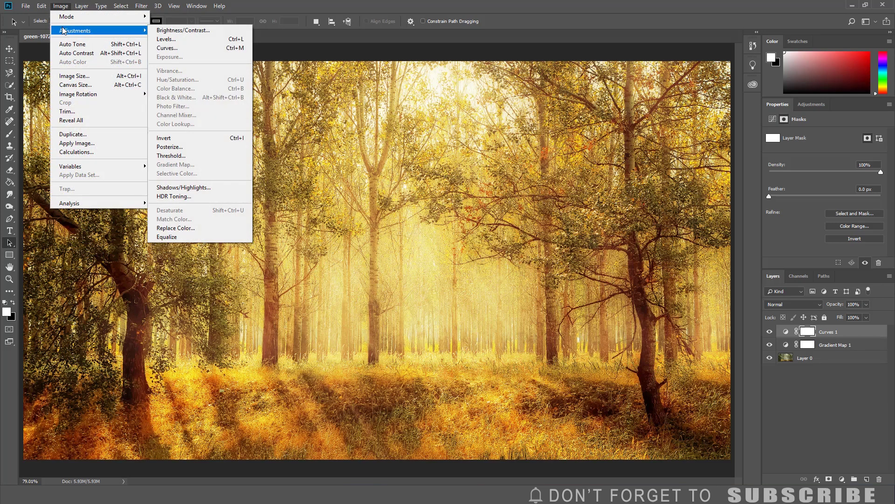
click(169, 138)
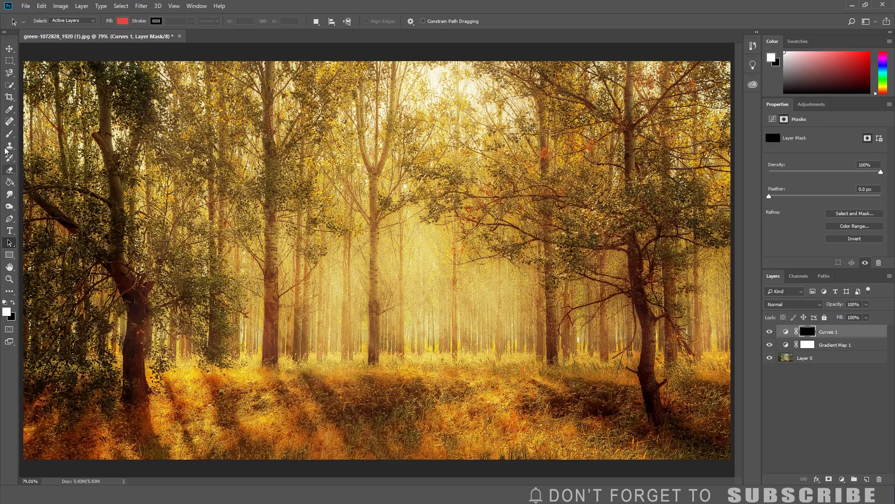
Select the Brush tool with a Soft Round preset.
click(11, 136)
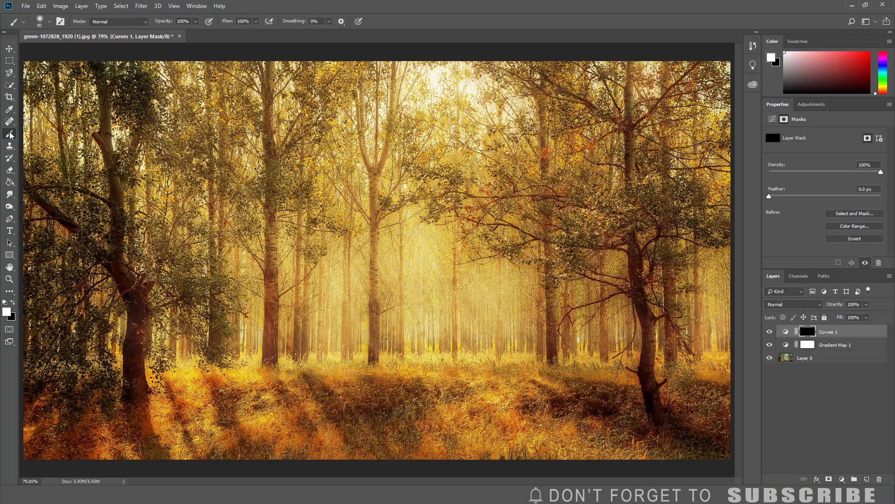
click(48, 22)
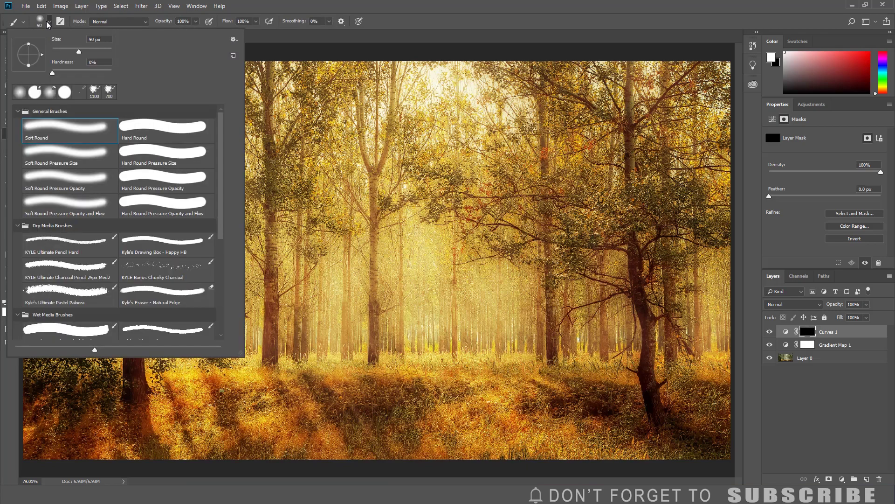
click(43, 131)
click(285, 137)
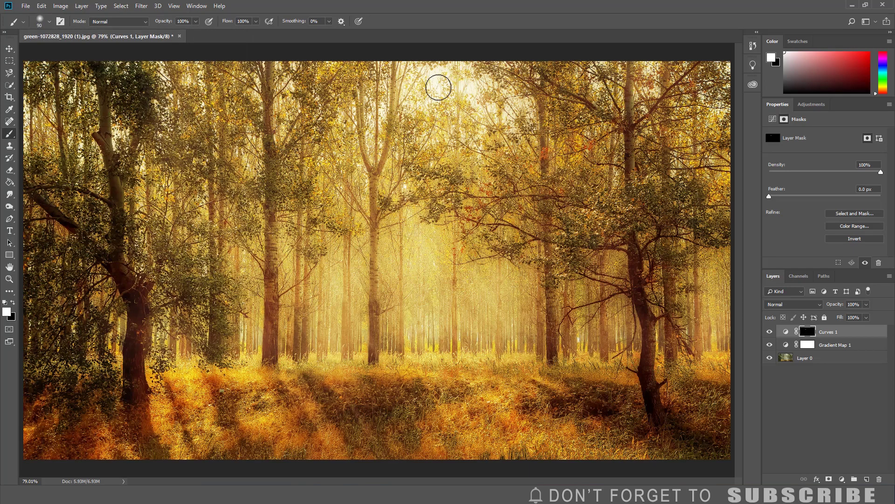
Paint the Curves mask over the top-centre sky, upper trees, forest centre and floor, using a smaller brush for the floor.
drag(440, 89, 490, 90)
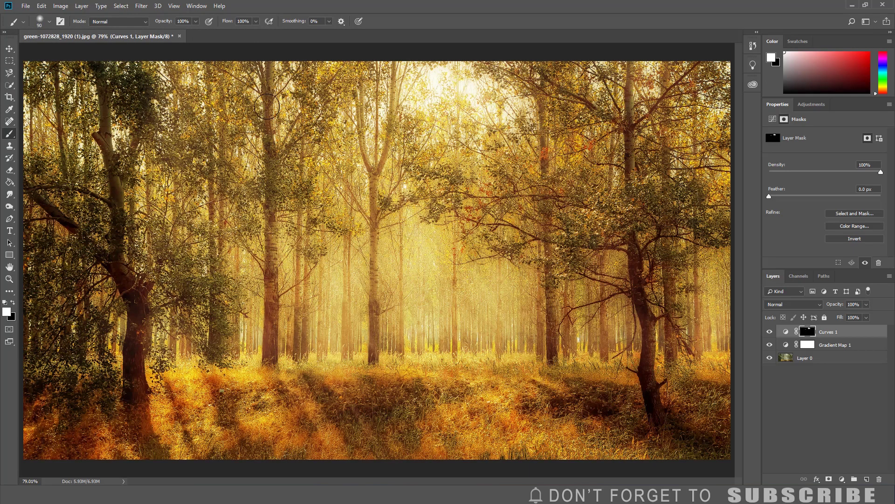
mouse_move(187, 77)
mouse_down()
mouse_move(547, 86)
mouse_move(720, 126)
mouse_move(679, 161)
mouse_up()
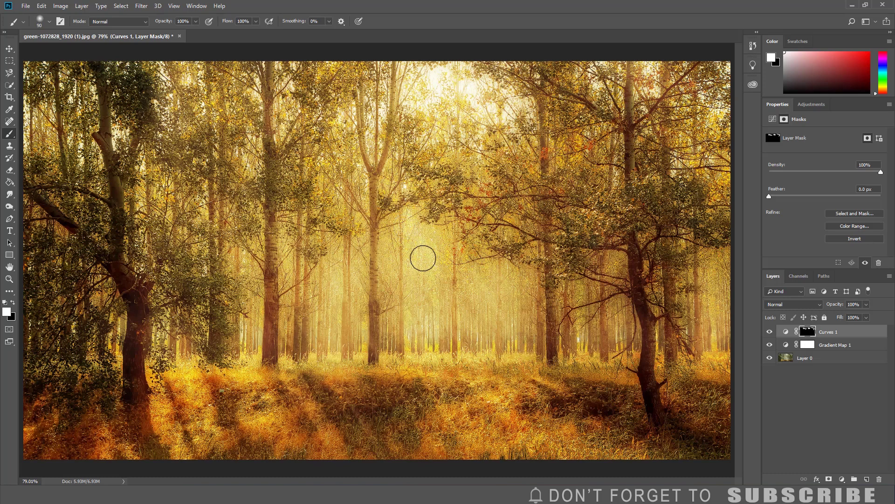
mouse_move(447, 285)
mouse_down()
mouse_move(485, 316)
mouse_move(342, 318)
mouse_move(333, 331)
mouse_move(403, 336)
mouse_move(513, 313)
mouse_move(500, 334)
mouse_move(436, 359)
mouse_move(487, 358)
mouse_up()
key(bracketleft)
key(bracketleft)
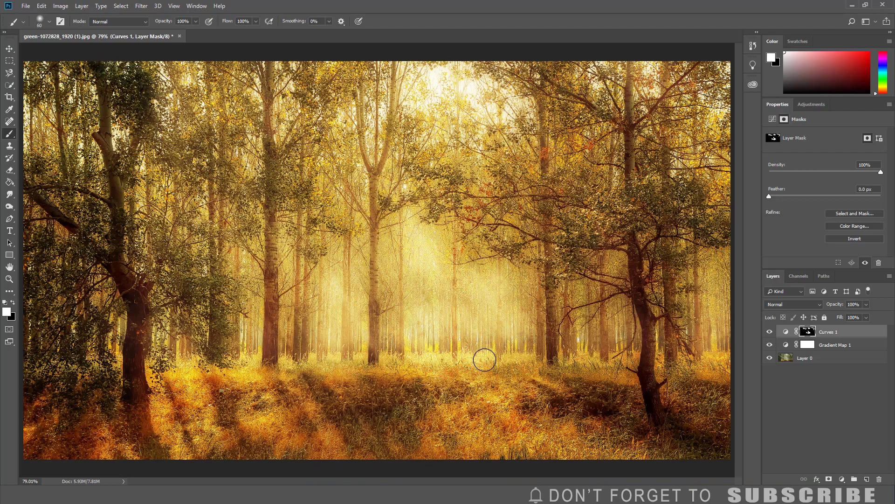
key(bracketleft)
mouse_move(265, 415)
mouse_down()
mouse_move(313, 395)
mouse_move(321, 422)
mouse_move(441, 405)
mouse_move(463, 423)
mouse_move(506, 420)
mouse_move(492, 369)
mouse_move(497, 418)
mouse_move(671, 455)
mouse_up()
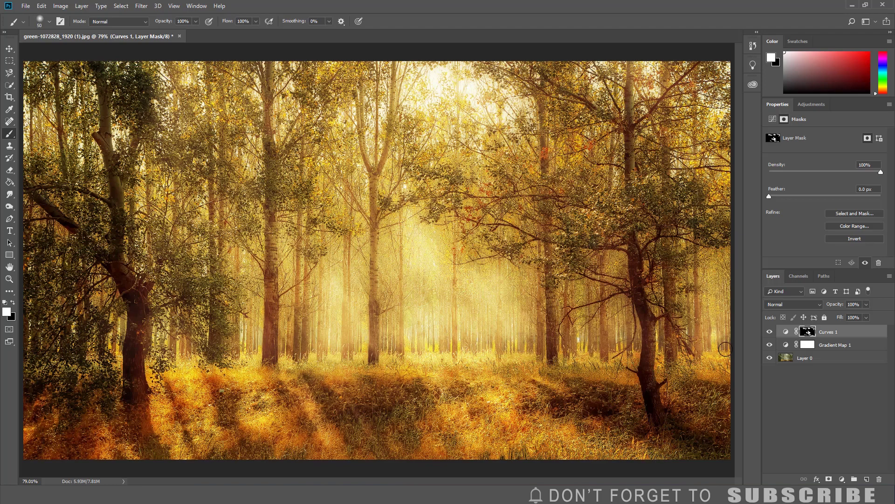